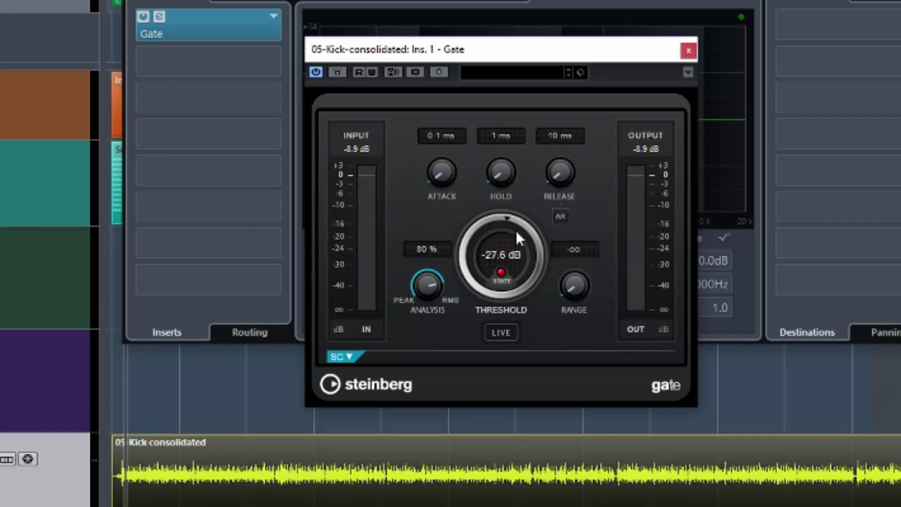
- Try a 757 ms release and a 590 ms attack on the kick gate, restoring them to 10 ms and 0.1 ms
{"action": "left_click_drag", "start_coordinate": [516, 229], "coordinate": [518, 230]}
{"action": "left_click_drag", "start_coordinate": [559, 169], "coordinate": [576, 59]}
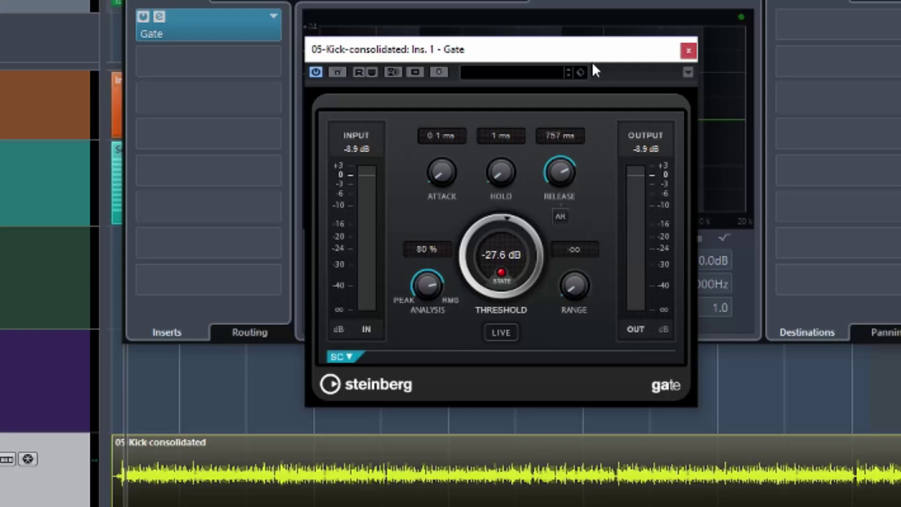
{"action": "left_click_drag", "start_coordinate": [561, 174], "coordinate": [562, 303]}
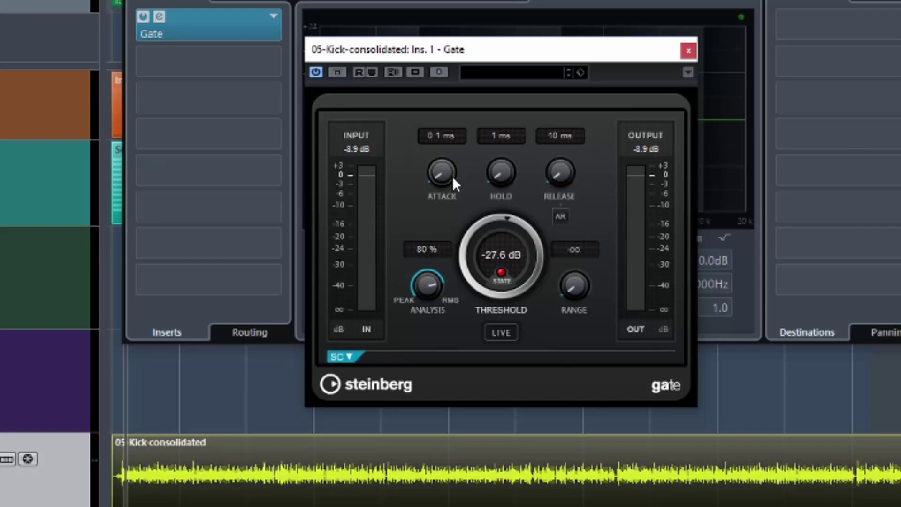
{"action": "left_click_drag", "start_coordinate": [438, 151], "coordinate": [428, 62]}
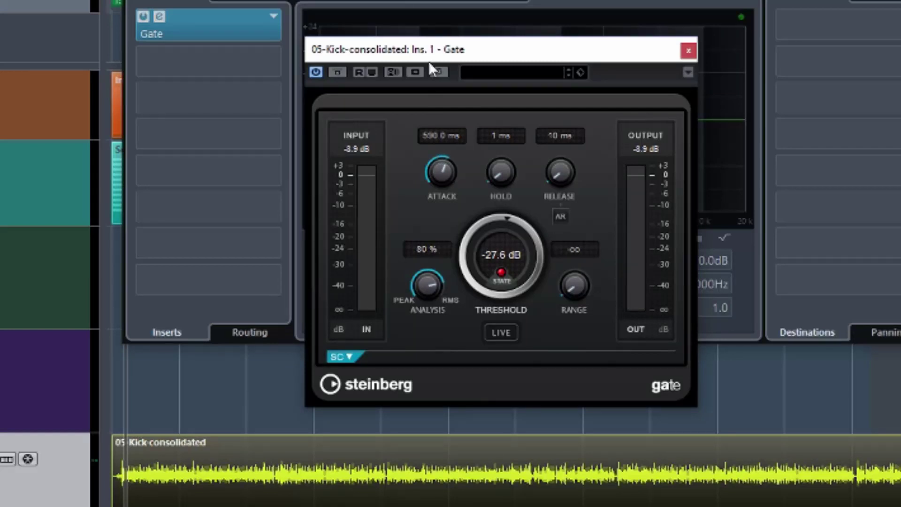
{"action": "left_click_drag", "start_coordinate": [438, 161], "coordinate": [439, 276]}
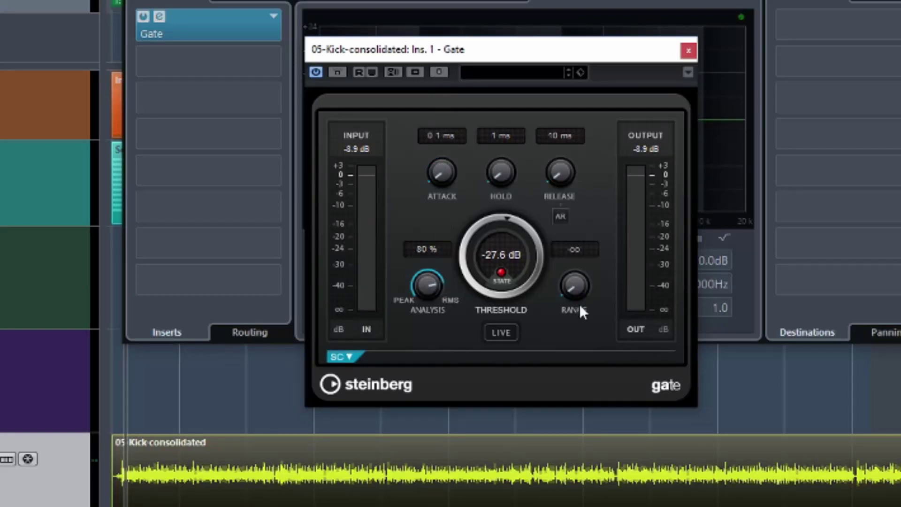
- Try the kick gate's range at 0.0 dB and about -56 dB, restoring it to minus infinity
{"action": "left_click_drag", "start_coordinate": [578, 287], "coordinate": [590, 313]}
{"action": "left_click_drag", "start_coordinate": [573, 285], "coordinate": [574, 234]}
{"action": "mouse_move", "coordinate": [579, 275]}
{"action": "left_mouse_down"}
{"action": "mouse_move", "coordinate": [578, 314]}
{"action": "mouse_move", "coordinate": [573, 287]}
{"action": "left_mouse_up"}
{"action": "left_click_drag", "start_coordinate": [570, 245], "coordinate": [569, 264]}
{"action": "left_click_drag", "start_coordinate": [574, 301], "coordinate": [574, 282]}
{"action": "left_click_drag", "start_coordinate": [577, 253], "coordinate": [578, 153]}
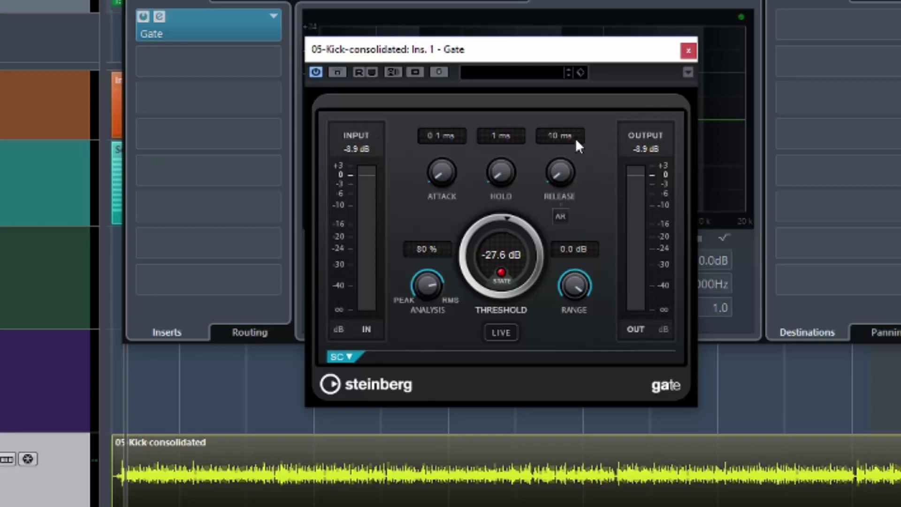
{"action": "left_click_drag", "start_coordinate": [576, 285], "coordinate": [578, 358]}
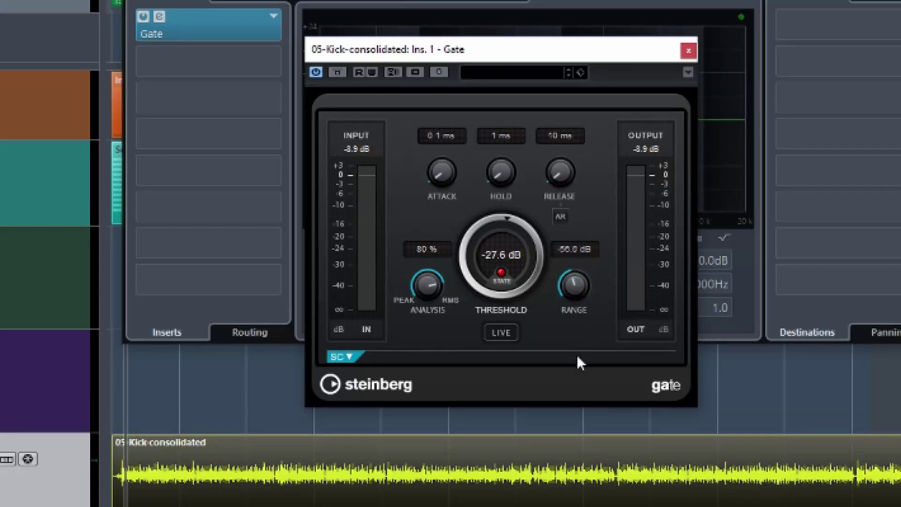
{"action": "left_click_drag", "start_coordinate": [575, 285], "coordinate": [574, 377]}
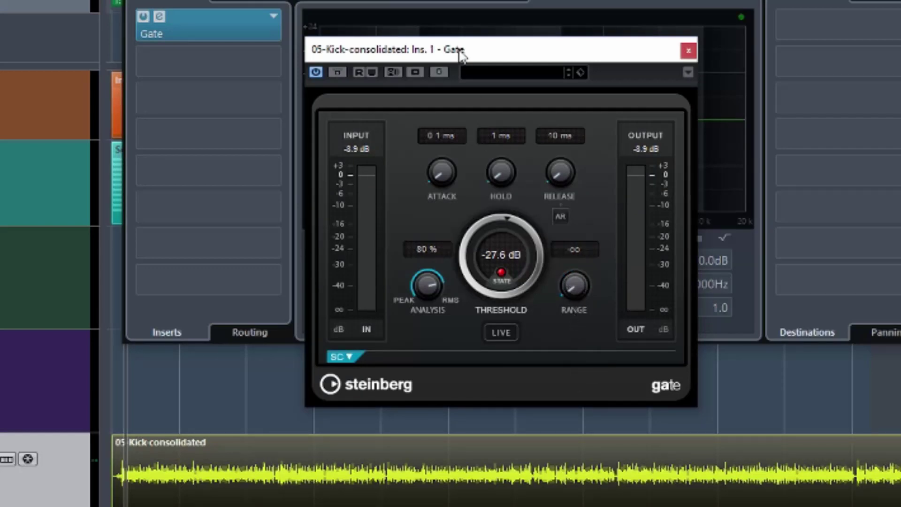
{"action": "left_click_drag", "start_coordinate": [461, 53], "coordinate": [480, 57]}
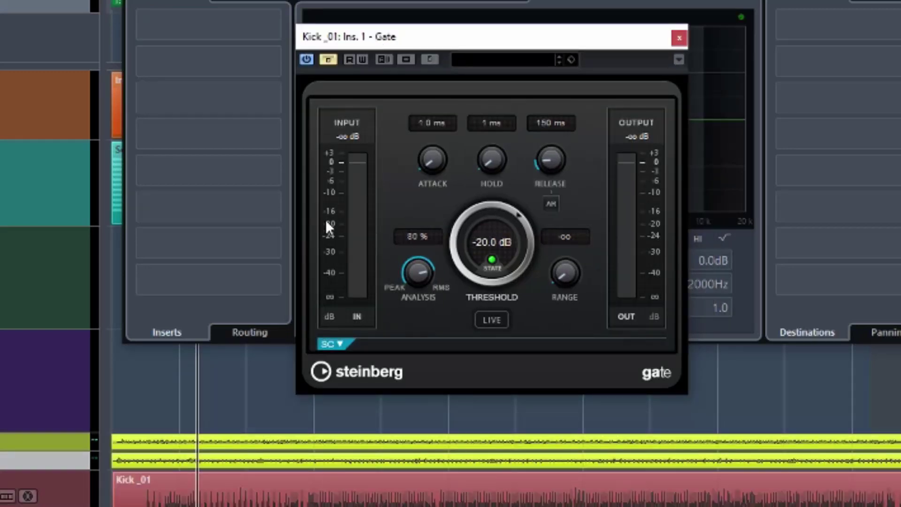
- Audition the Kick _01 track with its gate bypassed, and reactivate the gate for another playback
{"action": "left_click", "coordinate": [226, 503]}
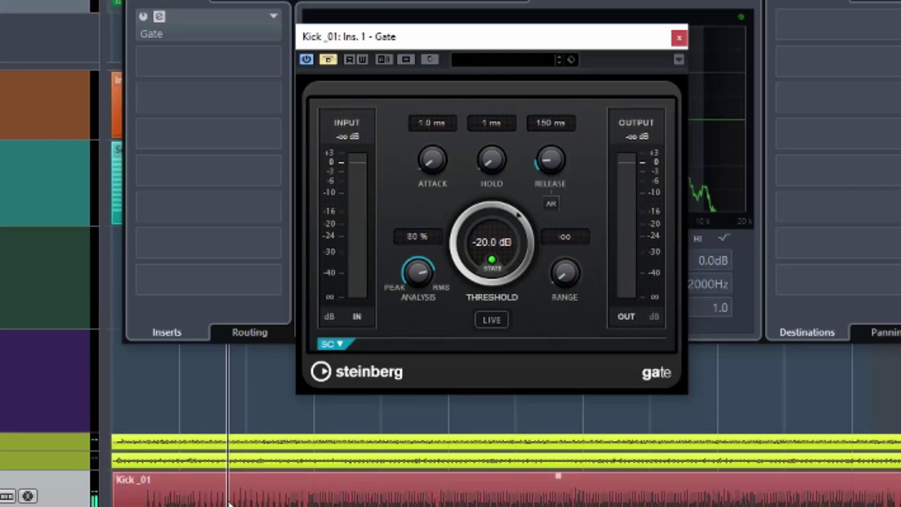
{"action": "key", "text": "space"}
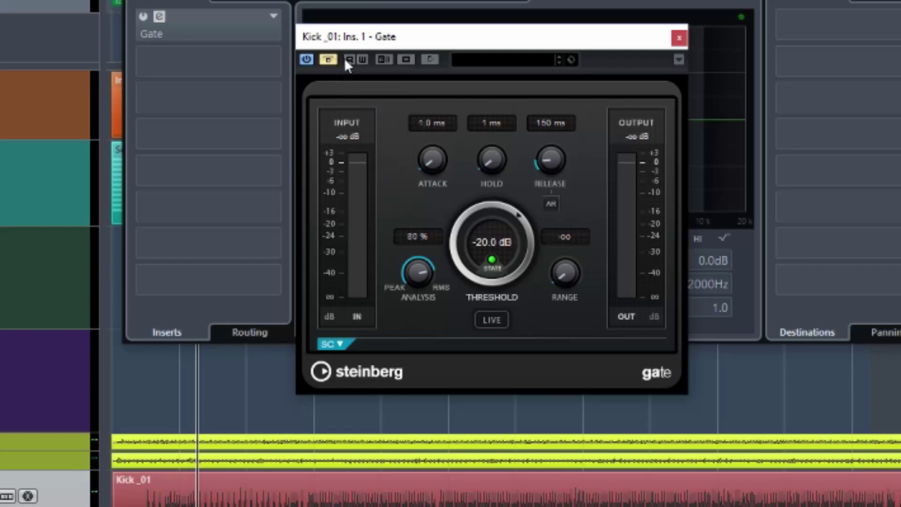
{"action": "left_click", "coordinate": [330, 61]}
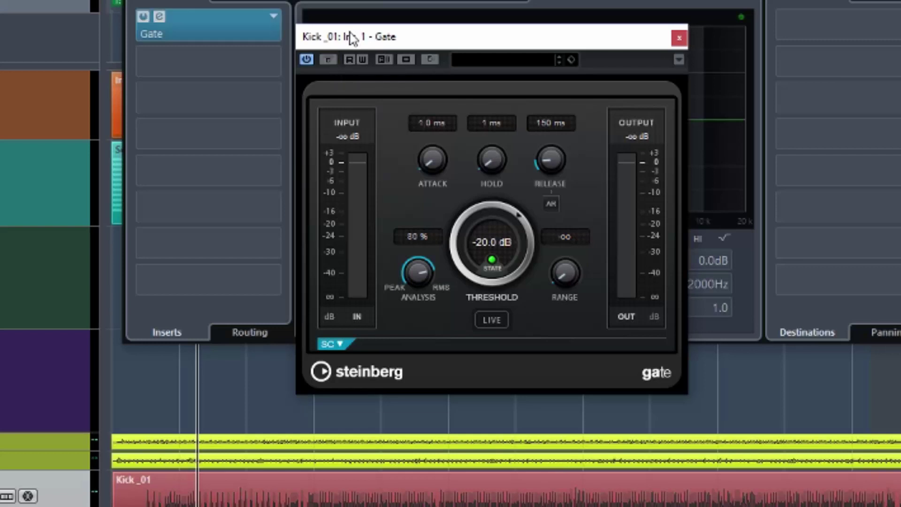
{"action": "key", "text": "space"}
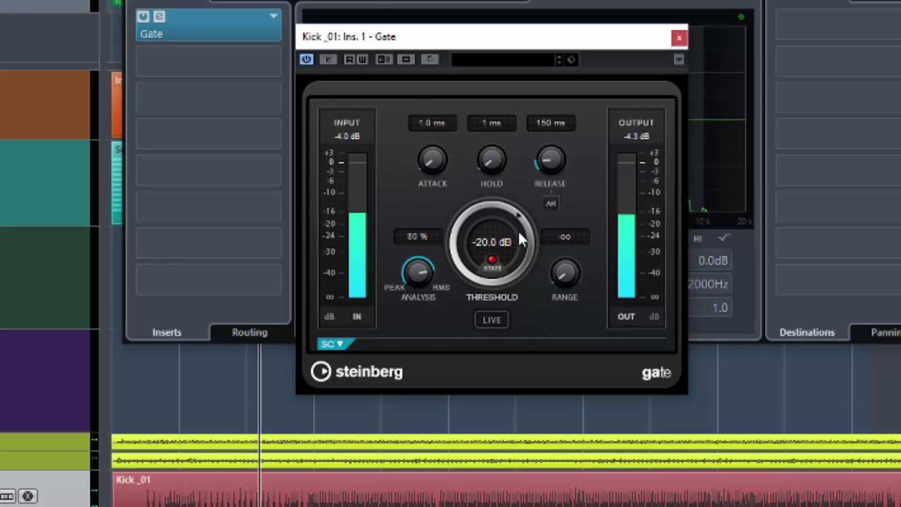
- Try gate thresholds of -60.0, -35.1 and -14.1 dB during kick playback, comparing the last with the effect bypassed
{"action": "left_click_drag", "start_coordinate": [517, 239], "coordinate": [519, 358]}
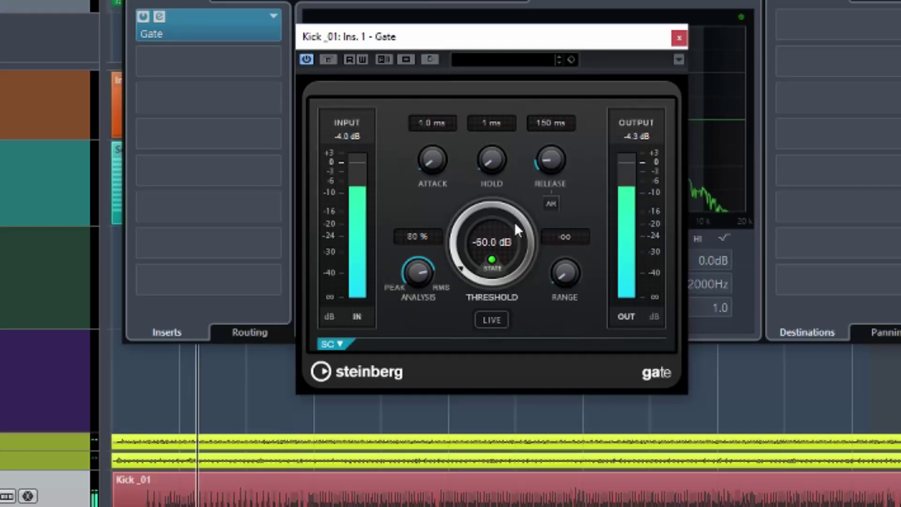
{"action": "scroll", "coordinate": [513, 216], "scroll_direction": "up", "scroll_amount": 2}
{"action": "left_click_drag", "start_coordinate": [512, 216], "coordinate": [505, 143]}
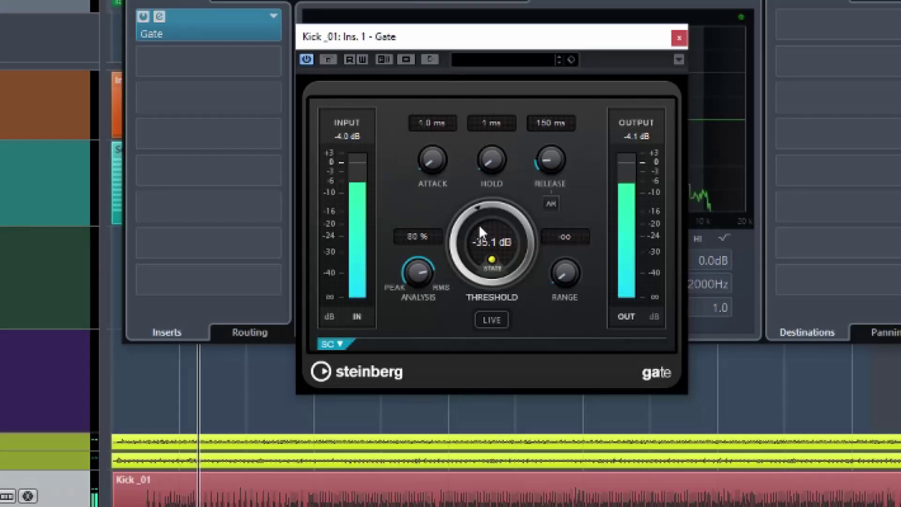
{"action": "left_click_drag", "start_coordinate": [475, 214], "coordinate": [470, 151]}
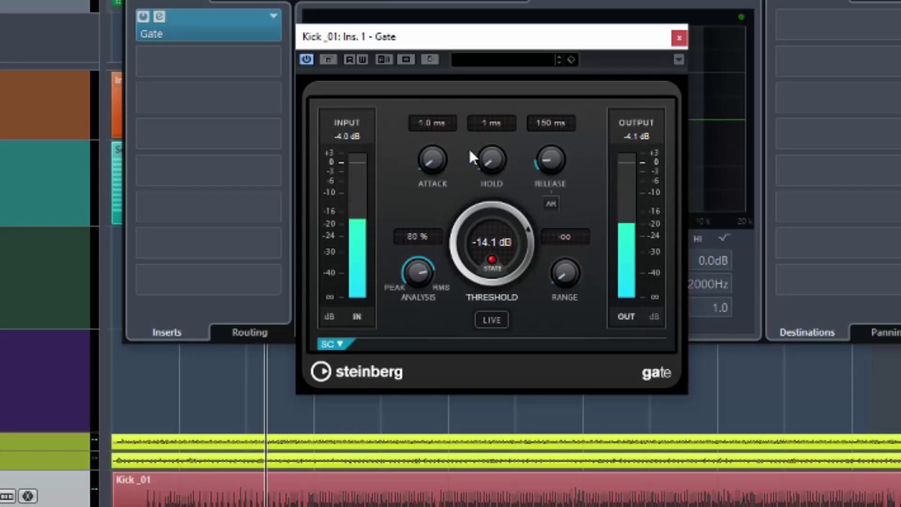
{"action": "left_click", "coordinate": [332, 58]}
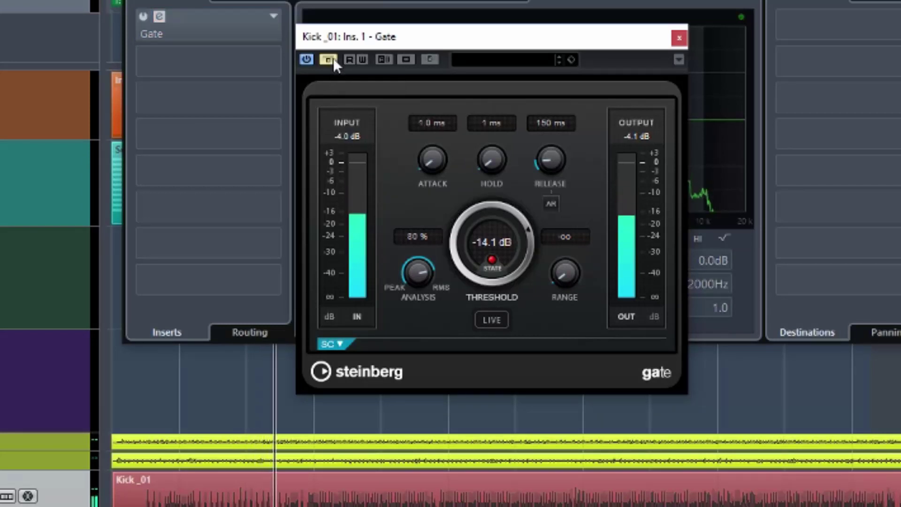
{"action": "left_click", "coordinate": [334, 58]}
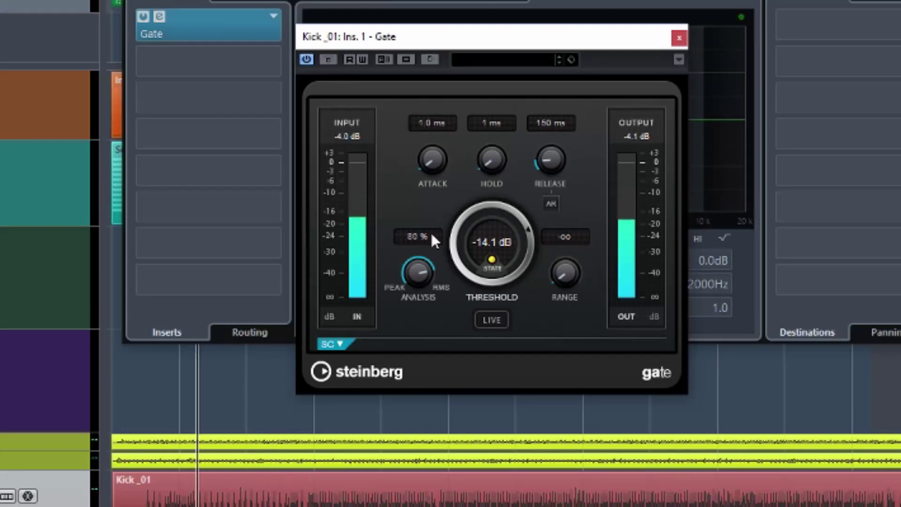
- Fine-tune the gate's threshold to -35.2 dB while playing back the kick
{"action": "left_click_drag", "start_coordinate": [489, 228], "coordinate": [500, 291]}
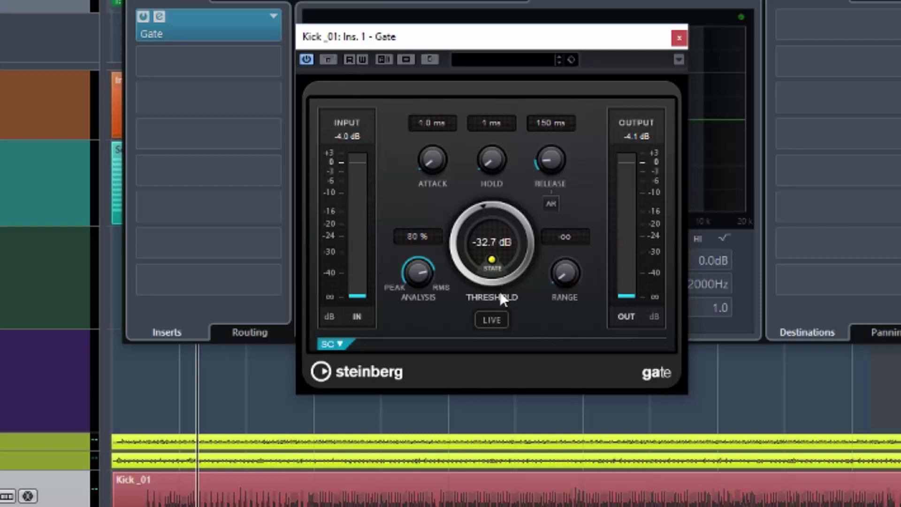
{"action": "key", "text": "space"}
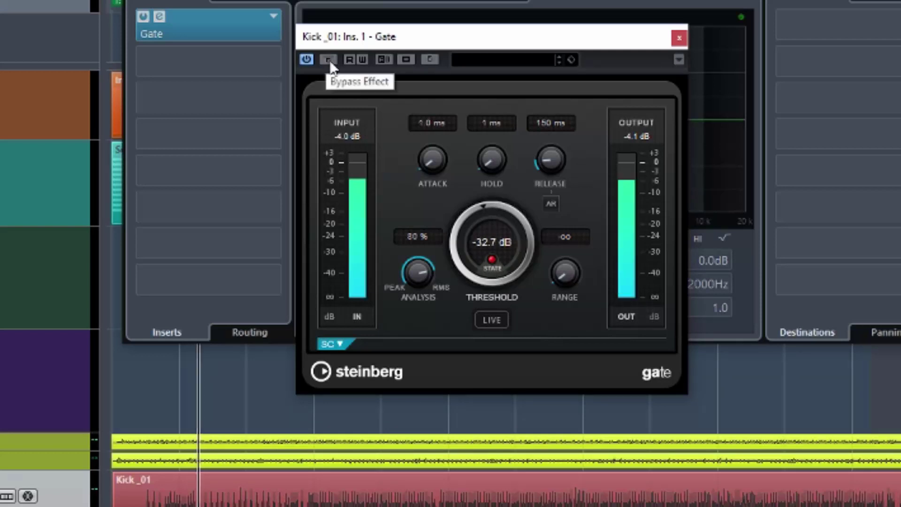
{"action": "left_click_drag", "start_coordinate": [490, 238], "coordinate": [480, 279]}
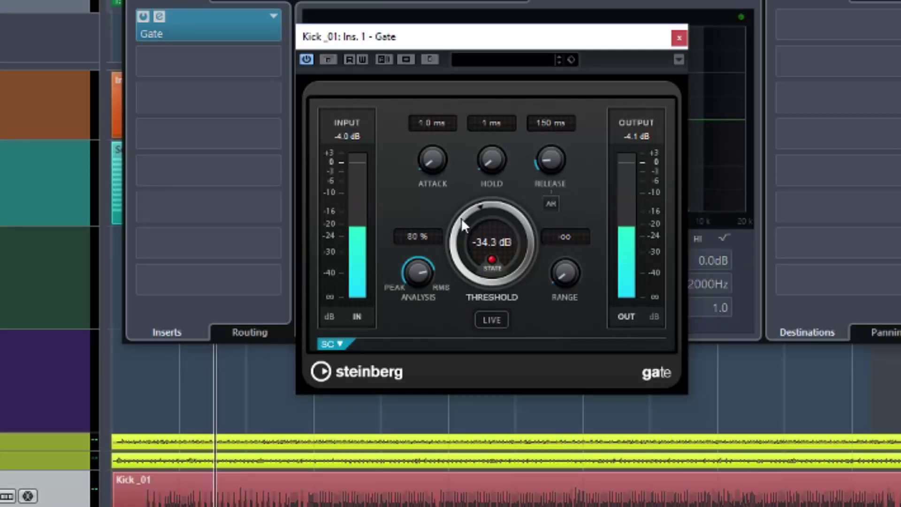
{"action": "left_click_drag", "start_coordinate": [462, 218], "coordinate": [460, 223]}
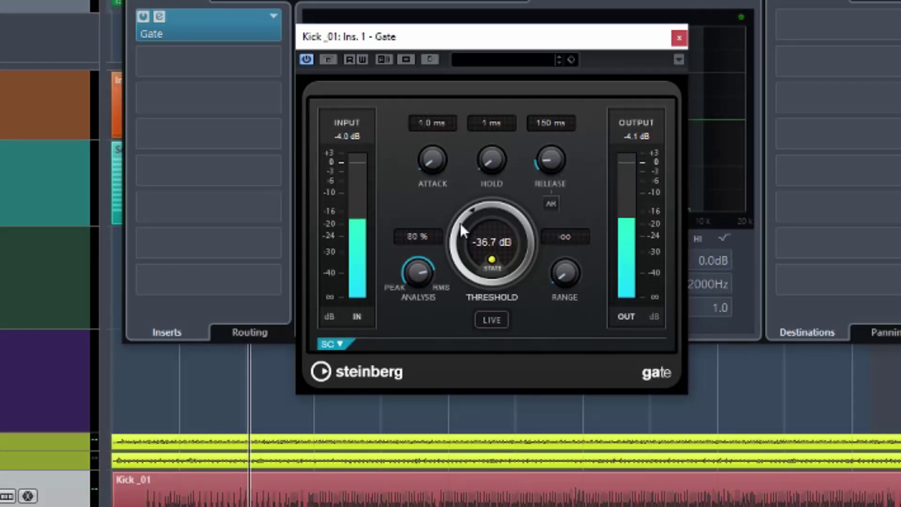
{"action": "left_click_drag", "start_coordinate": [458, 221], "coordinate": [458, 217]}
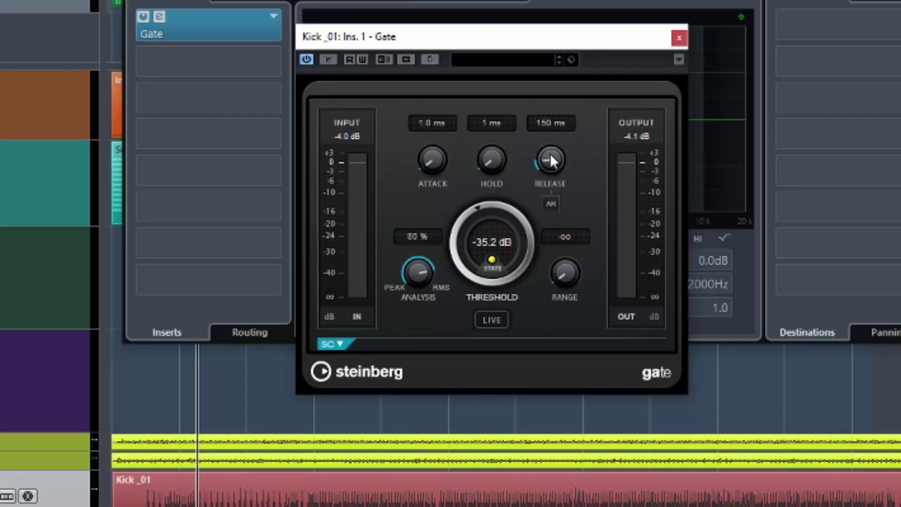
- Audition the gate's release extremes on the kick, from 10 ms up to 1000 ms and back to 10 ms
{"action": "left_click_drag", "start_coordinate": [548, 155], "coordinate": [571, 223]}
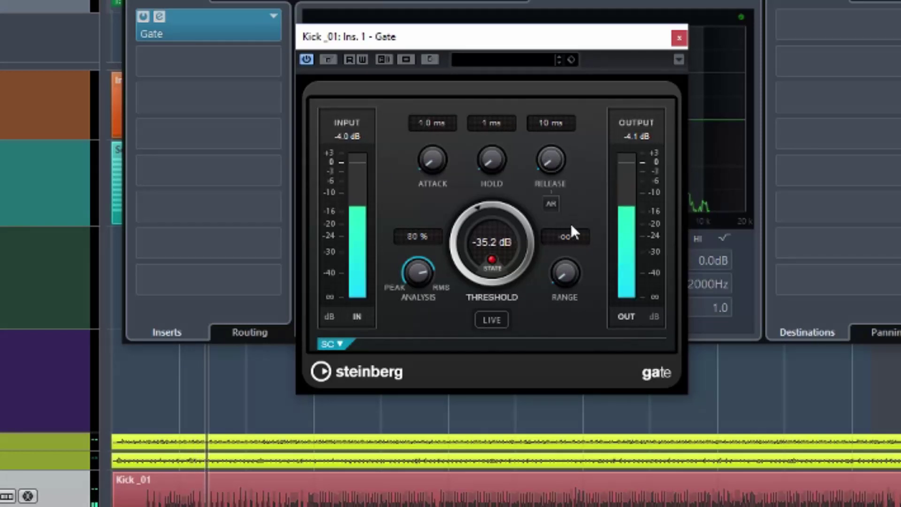
{"action": "left_click_drag", "start_coordinate": [570, 223], "coordinate": [565, 28]}
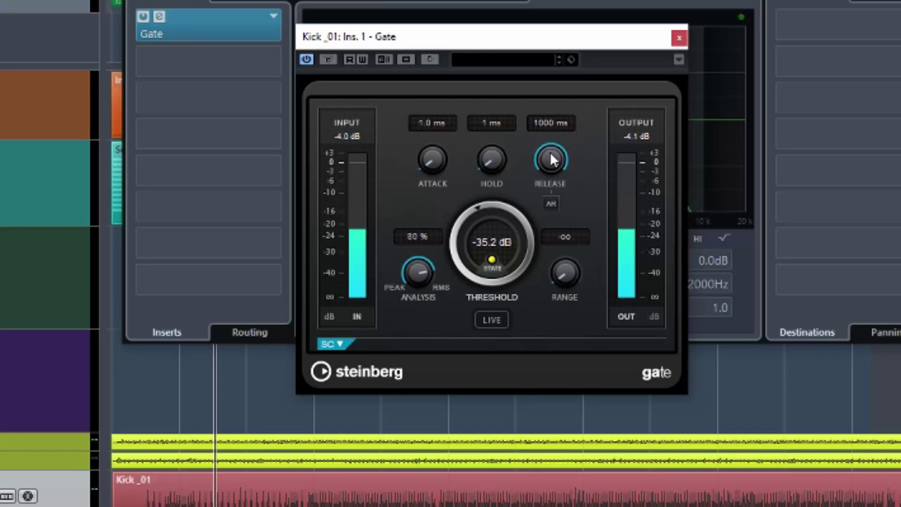
{"action": "left_click_drag", "start_coordinate": [550, 153], "coordinate": [571, 227]}
{"action": "left_click_drag", "start_coordinate": [545, 149], "coordinate": [555, 247]}
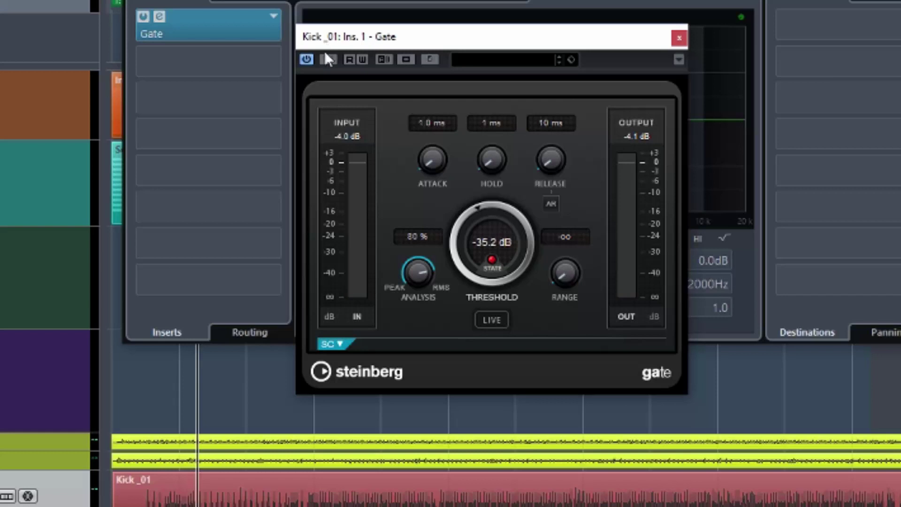
- Play the kick and compare its sound with the gate bypassed and active
{"action": "key", "text": "space"}
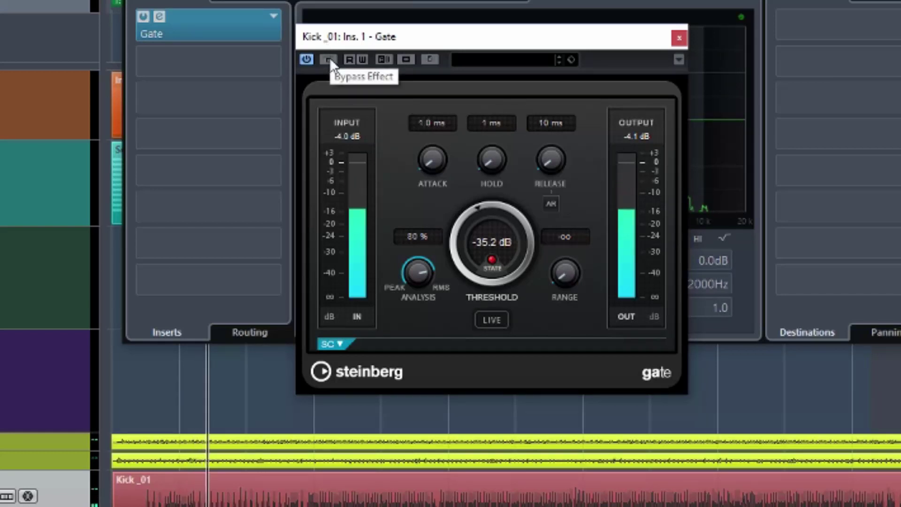
{"action": "left_click", "coordinate": [329, 58]}
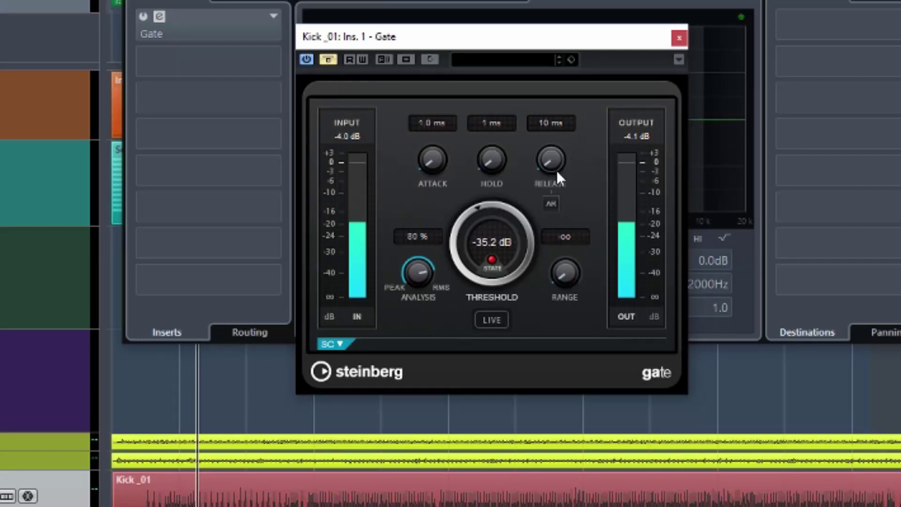
{"action": "left_click", "coordinate": [328, 59]}
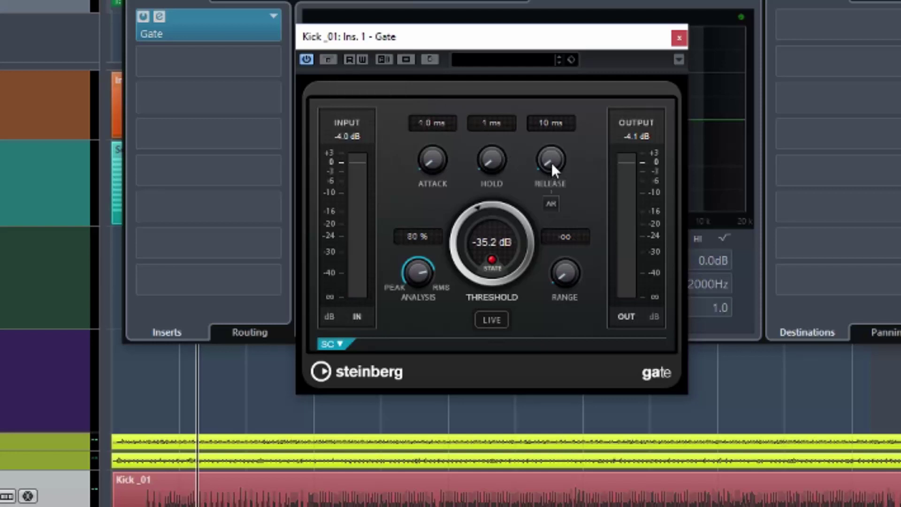
- Set the gate's release to 94 ms by ear, and compare the kick with the gate bypassed and active
{"action": "left_click_drag", "start_coordinate": [552, 164], "coordinate": [550, 130]}
{"action": "key", "text": "space"}
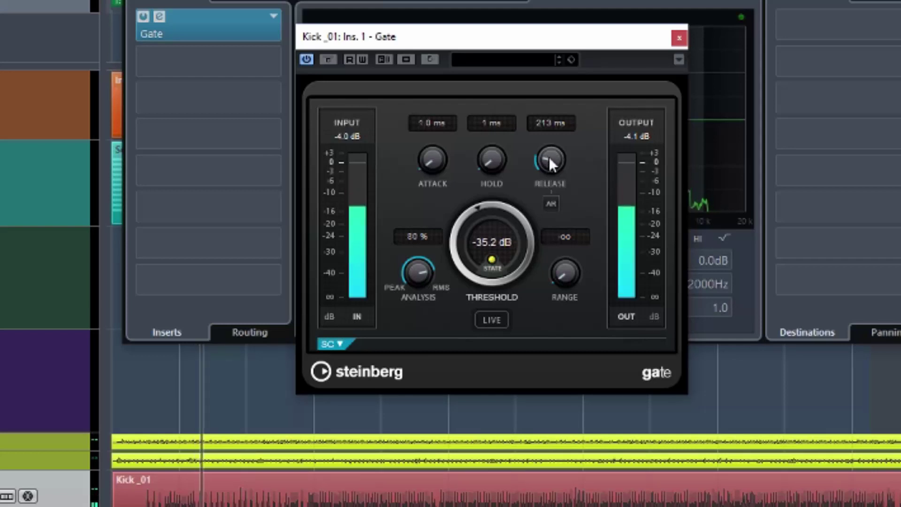
{"action": "left_click_drag", "start_coordinate": [548, 156], "coordinate": [553, 181]}
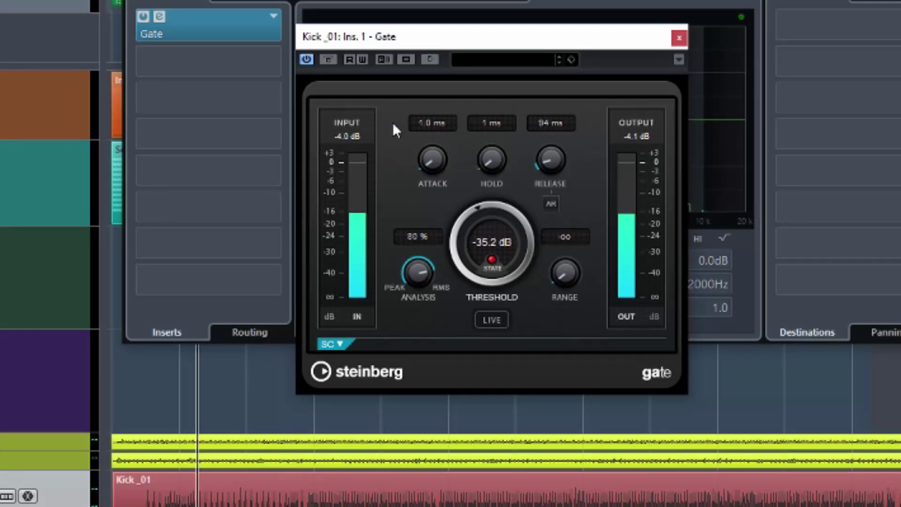
{"action": "left_click", "coordinate": [330, 60]}
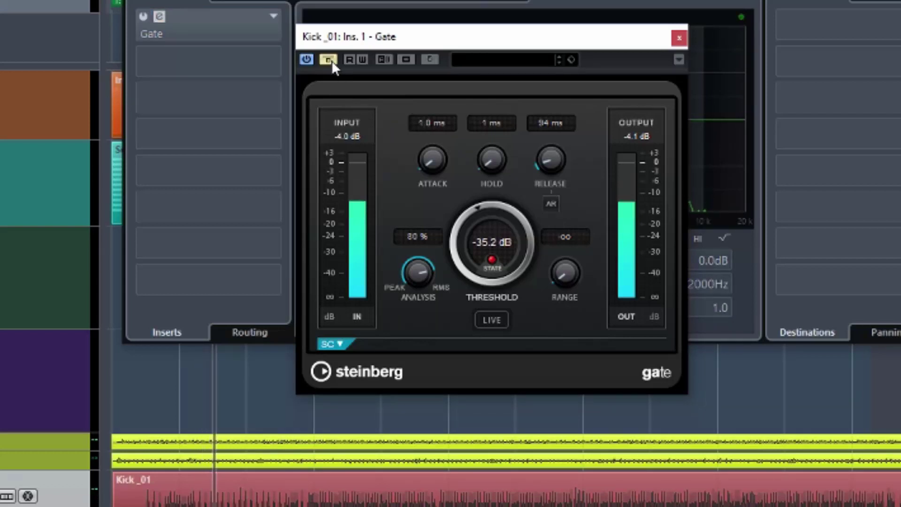
{"action": "left_click", "coordinate": [329, 60]}
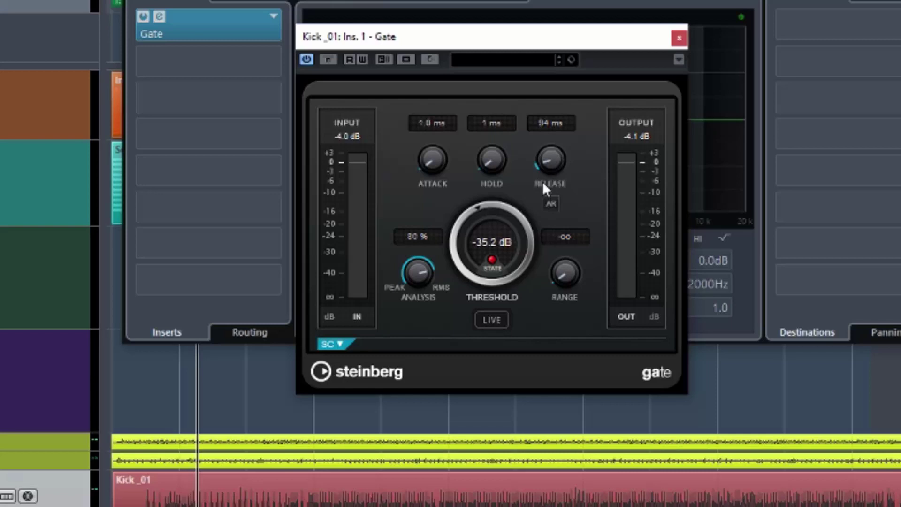
- Audition the gate's attack at 1000 ms during kick playback, and set it to 0.1 ms
{"action": "key", "text": "space"}
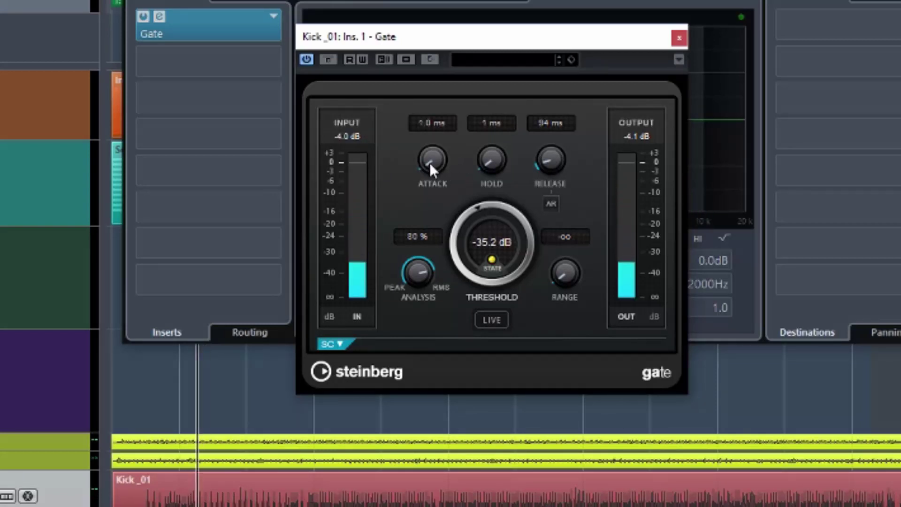
{"action": "left_click_drag", "start_coordinate": [430, 164], "coordinate": [425, 0]}
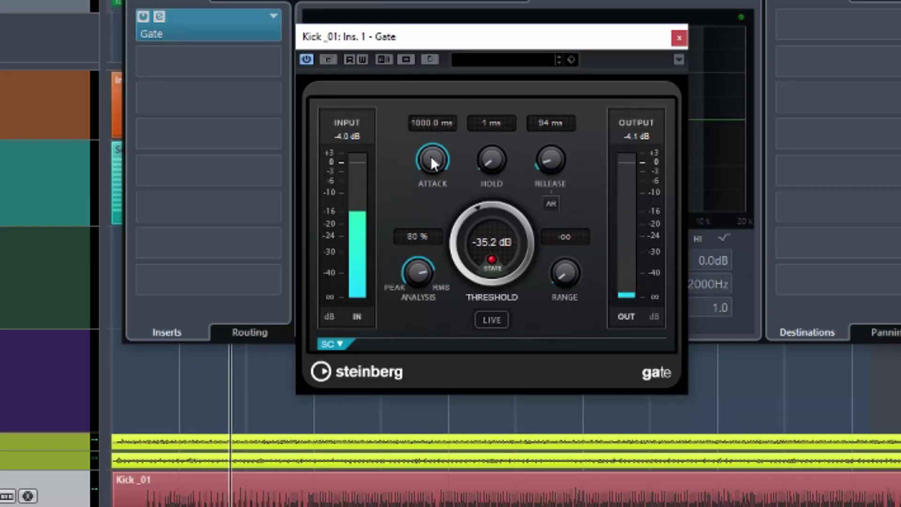
{"action": "left_click_drag", "start_coordinate": [432, 158], "coordinate": [410, 371]}
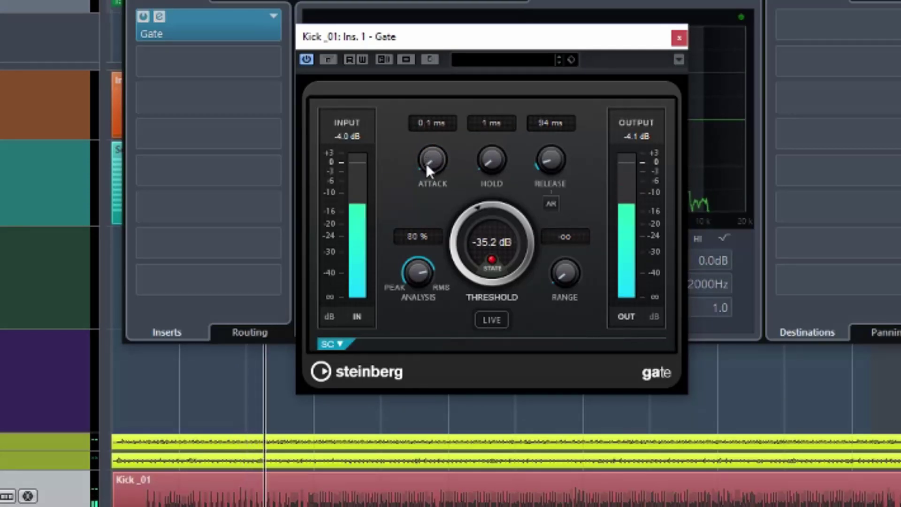
- Audition the gate's attack at 130.1 ms on the kick, and return it to 0.1 ms
{"action": "left_click_drag", "start_coordinate": [427, 163], "coordinate": [426, 140]}
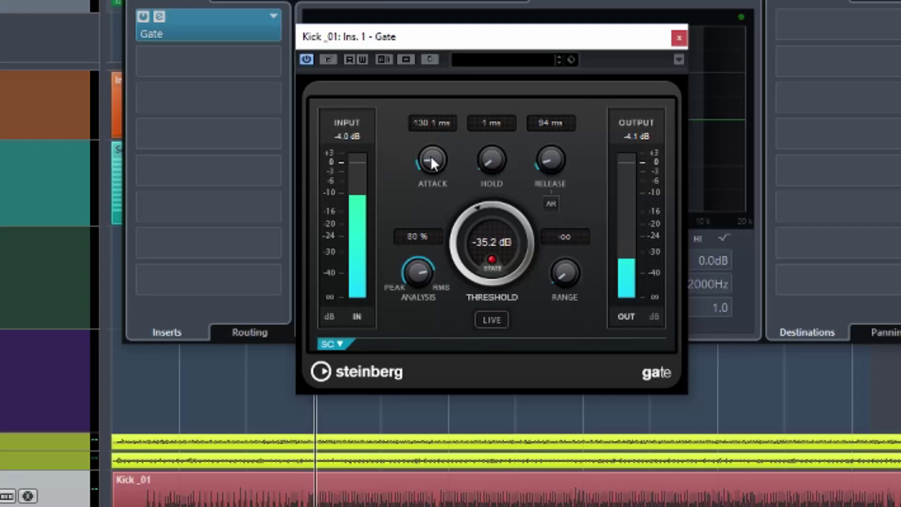
{"action": "left_click_drag", "start_coordinate": [432, 162], "coordinate": [443, 206]}
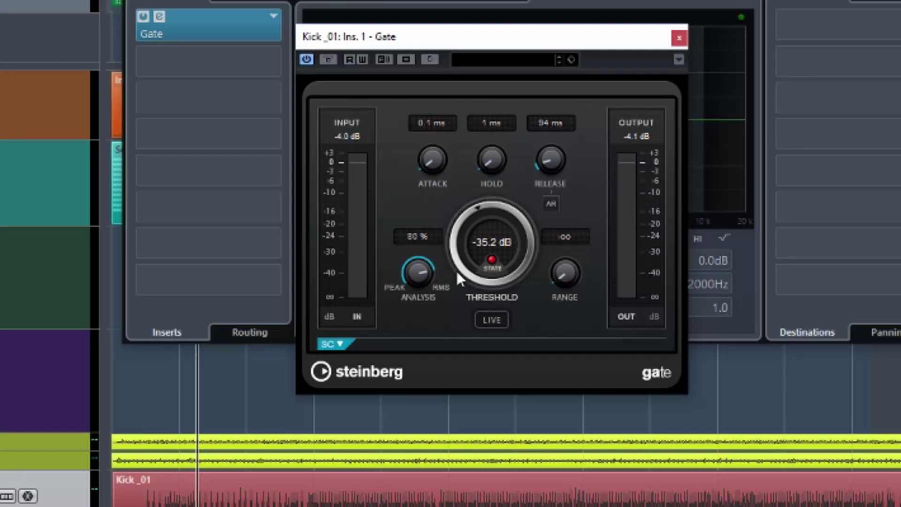
- Play the kick with the gate's range at 0.0 dB, and compare it with the gate bypassed and active
{"action": "key", "text": "space"}
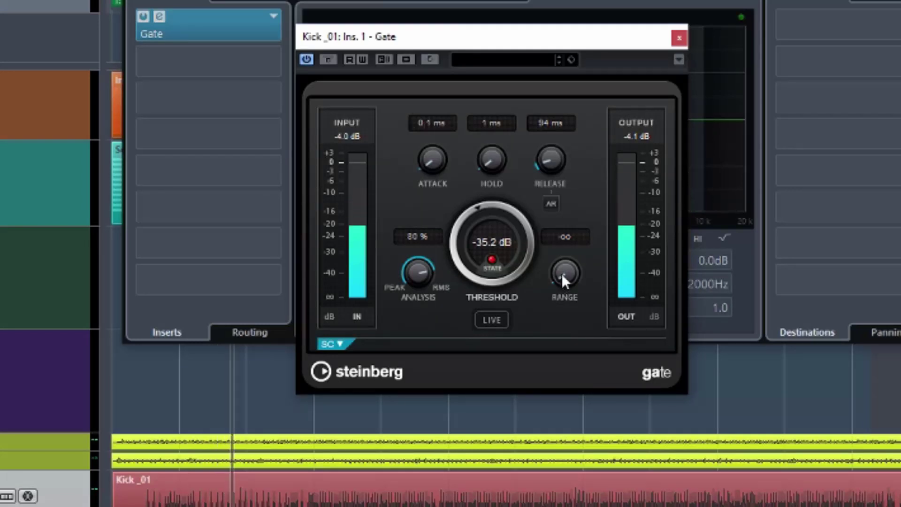
{"action": "left_click_drag", "start_coordinate": [564, 273], "coordinate": [560, 157]}
{"action": "left_click_drag", "start_coordinate": [567, 269], "coordinate": [566, 168]}
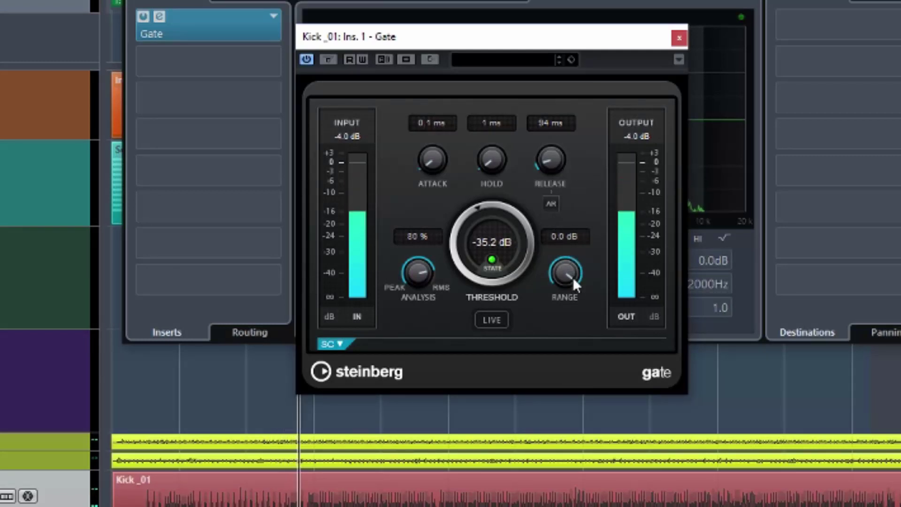
{"action": "left_click", "coordinate": [329, 60]}
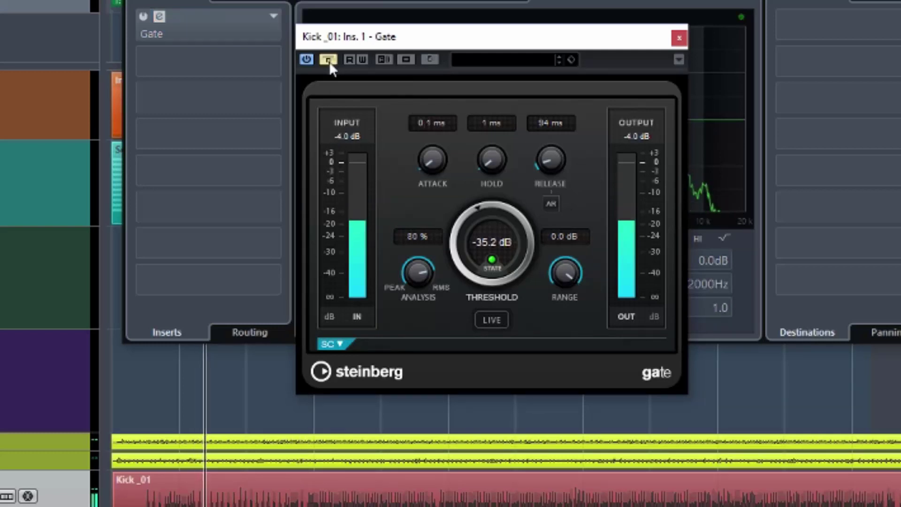
{"action": "left_click", "coordinate": [329, 61]}
- Set the gate's range to -10.6 dB, and compare the kick with the gate bypassed and active
{"action": "mouse_move", "coordinate": [568, 270]}
{"action": "left_mouse_down"}
{"action": "mouse_move", "coordinate": [568, 298]}
{"action": "mouse_move", "coordinate": [567, 286]}
{"action": "left_mouse_up"}
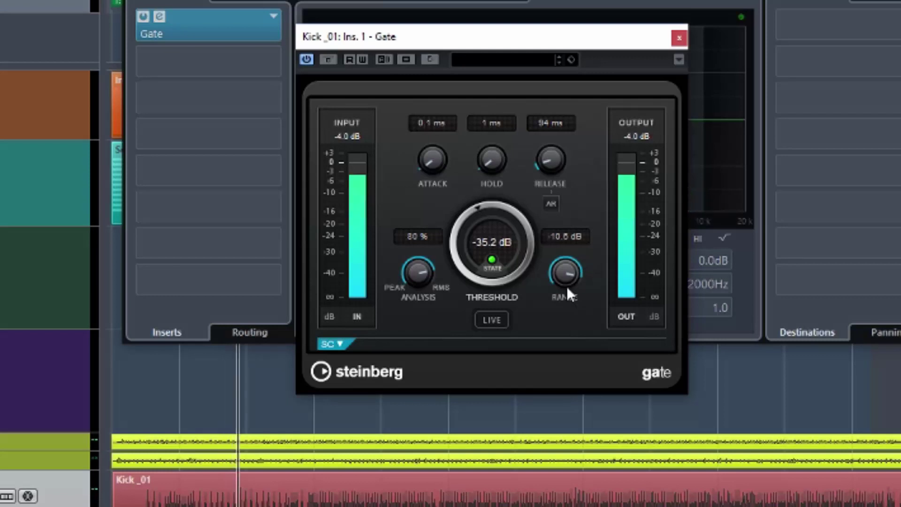
{"action": "left_click", "coordinate": [327, 60]}
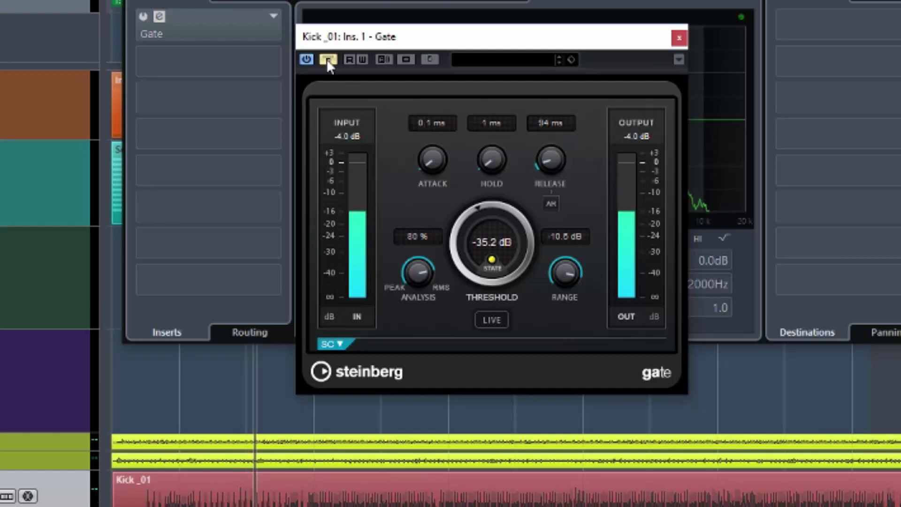
{"action": "left_click", "coordinate": [328, 60]}
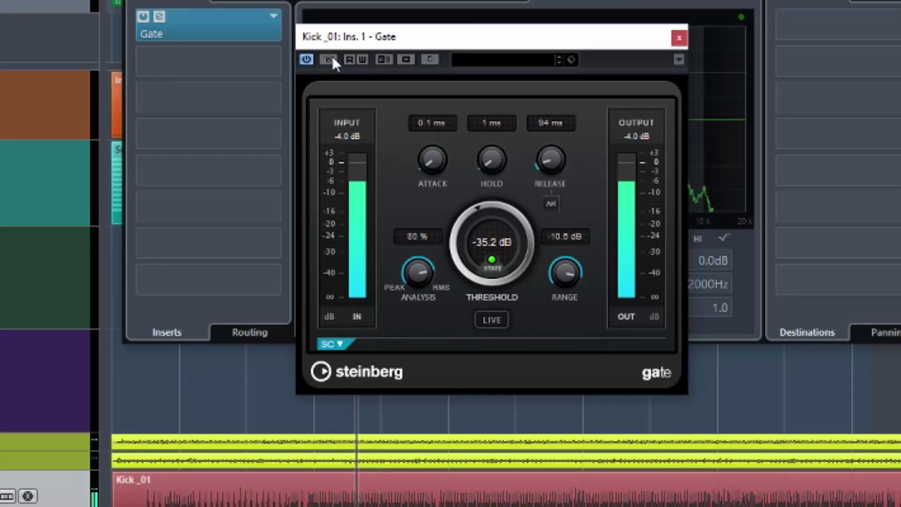
- Return the gate's range to -∞, and compare the kick with the gate bypassed and active
{"action": "left_click_drag", "start_coordinate": [577, 273], "coordinate": [565, 457]}
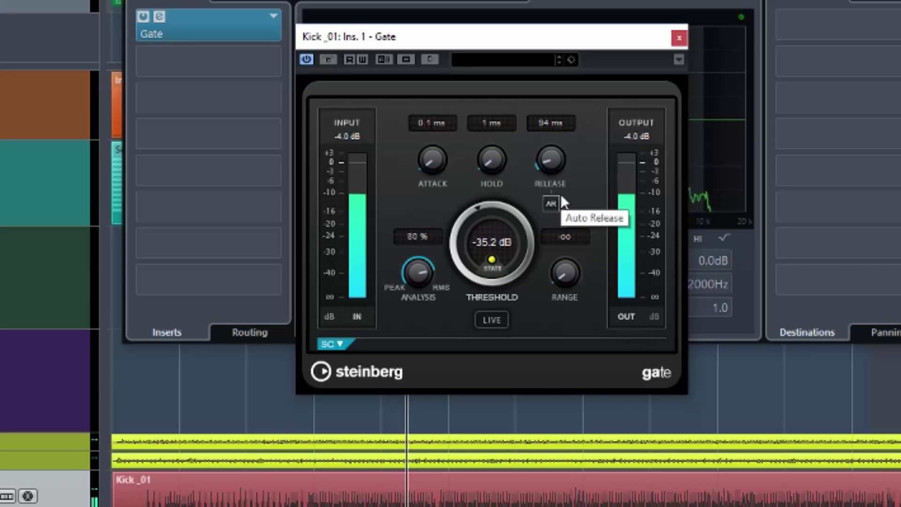
{"action": "left_click", "coordinate": [328, 59]}
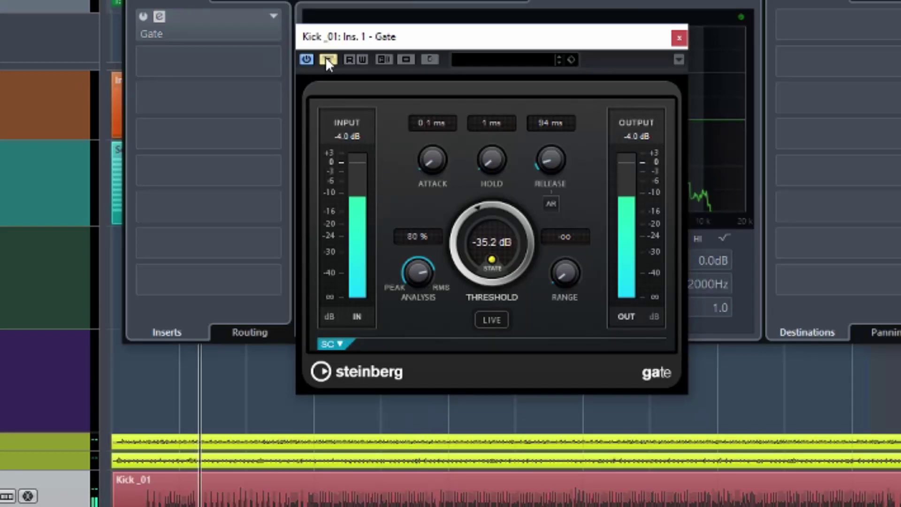
{"action": "left_click", "coordinate": [327, 59]}
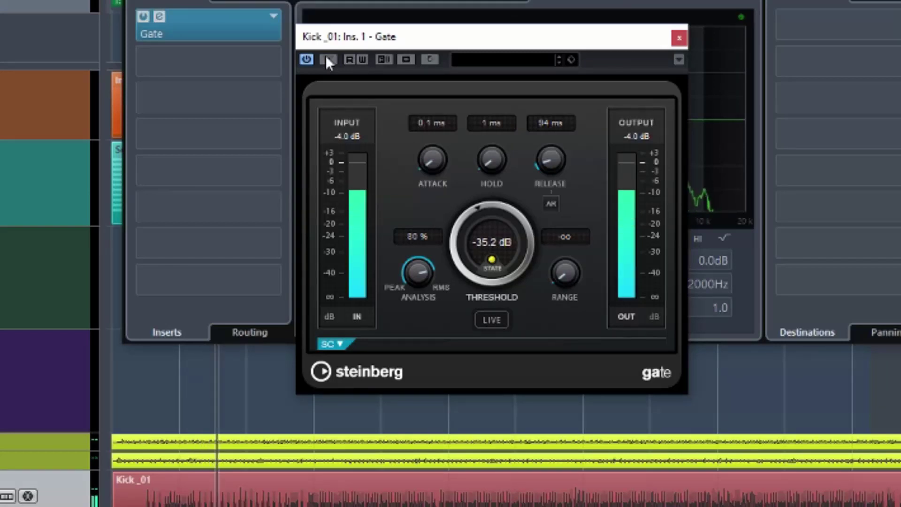
- Raise the gate's release to 258 ms while the kick plays
{"action": "scroll", "coordinate": [543, 152], "scroll_direction": "up", "scroll_amount": 4}
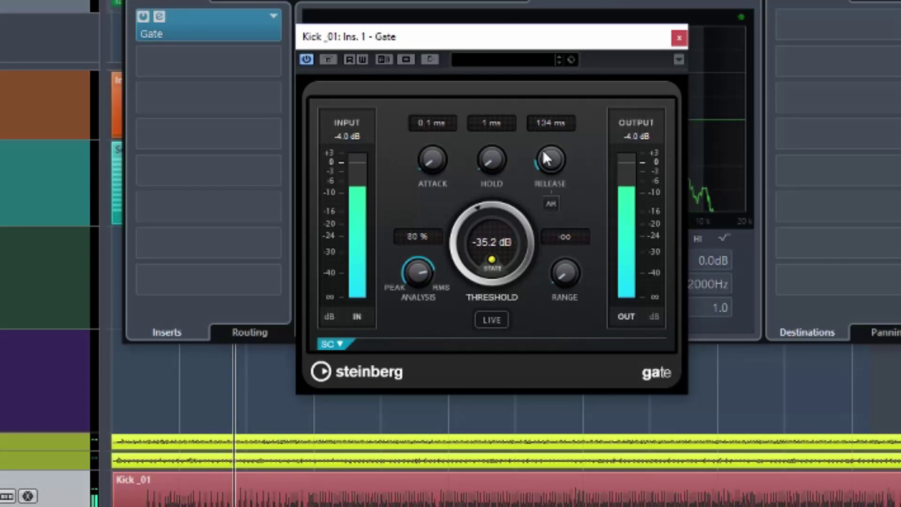
{"action": "left_click_drag", "start_coordinate": [545, 158], "coordinate": [543, 133]}
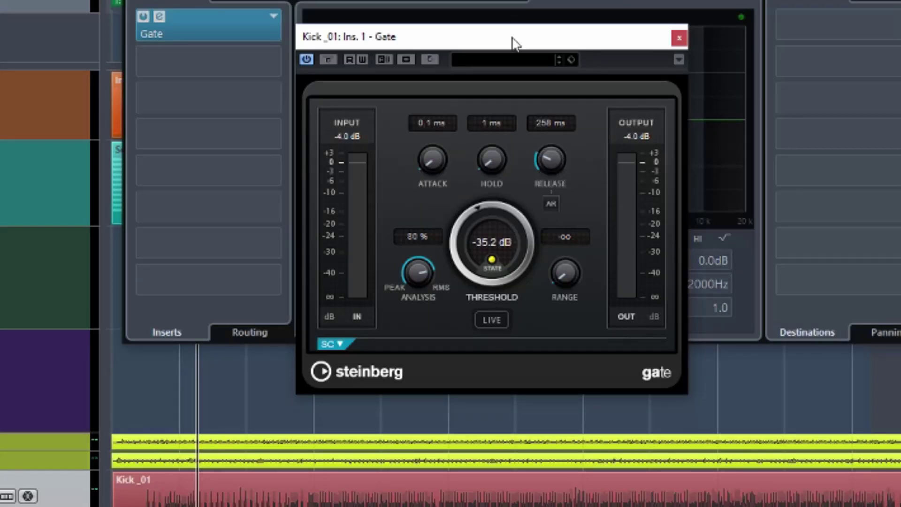
{"action": "left_click_drag", "start_coordinate": [513, 46], "coordinate": [514, 49]}
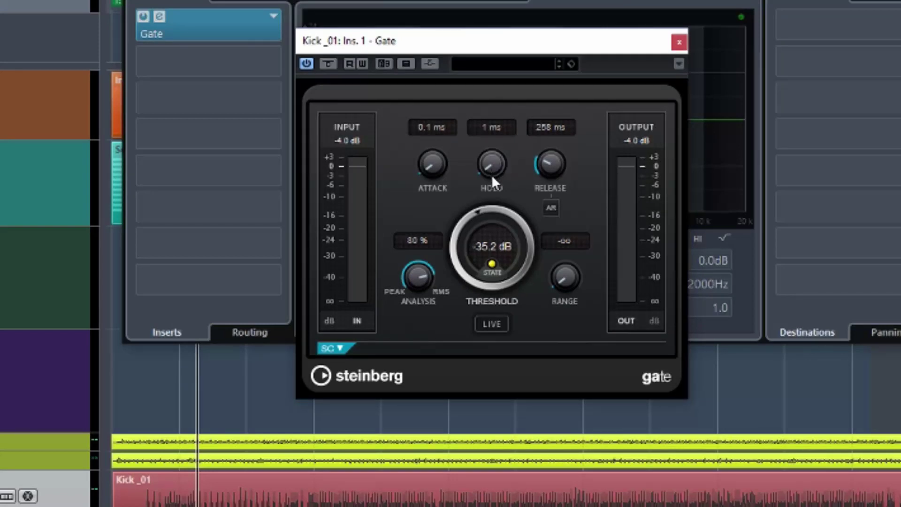
- Shorten the gate's release to about 46 ms and raise its hold to 691 ms
{"action": "left_click_drag", "start_coordinate": [551, 158], "coordinate": [556, 197]}
{"action": "left_click_drag", "start_coordinate": [491, 173], "coordinate": [512, 137]}
{"action": "key", "text": "space"}
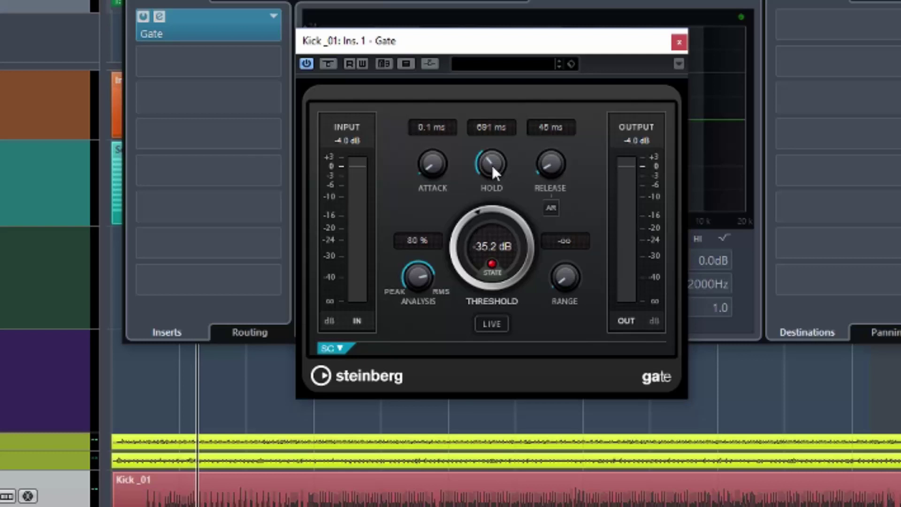
- Audition the kick with the gate's hold at 61 ms and 121 ms
{"action": "left_click_drag", "start_coordinate": [492, 158], "coordinate": [492, 183]}
{"action": "left_click_drag", "start_coordinate": [487, 158], "coordinate": [488, 163]}
{"action": "key", "text": "space"}
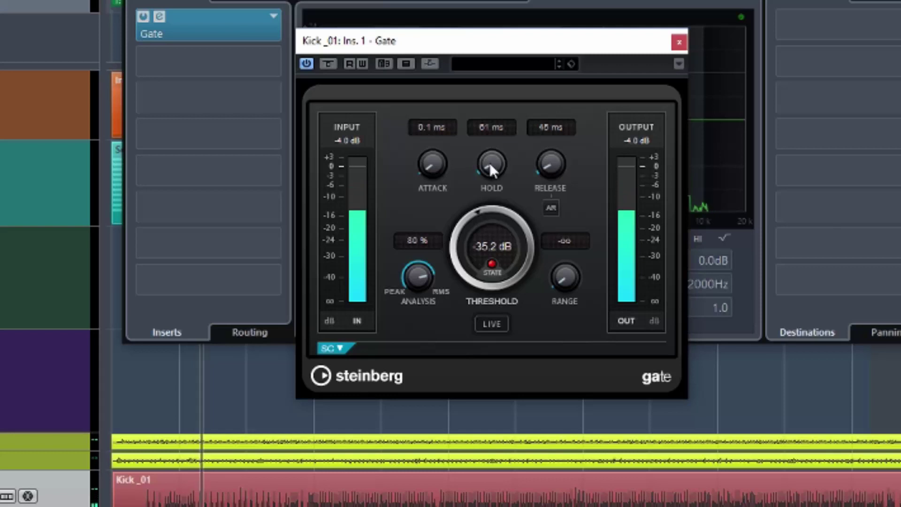
{"action": "left_click_drag", "start_coordinate": [488, 159], "coordinate": [486, 154]}
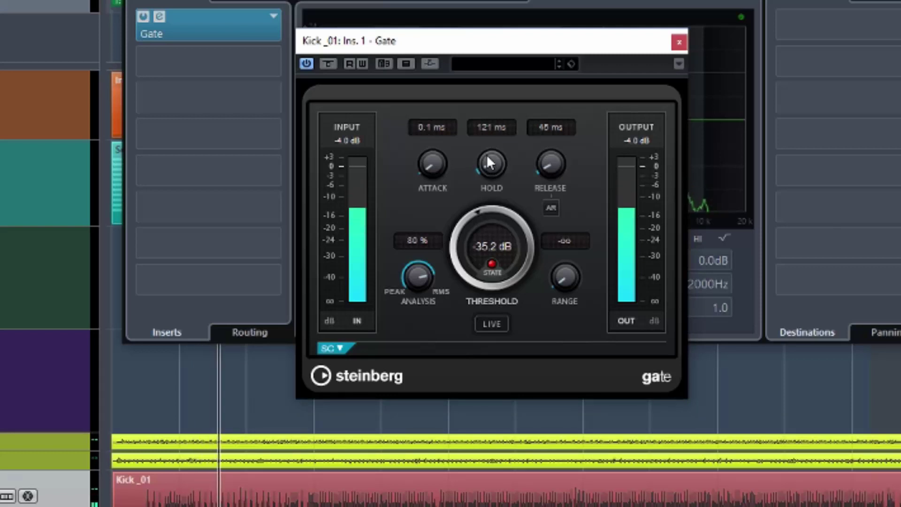
- Set the gate's hold to 0 ms and its release to 10 ms while the kick plays, and stop playback
{"action": "left_click_drag", "start_coordinate": [497, 164], "coordinate": [510, 243]}
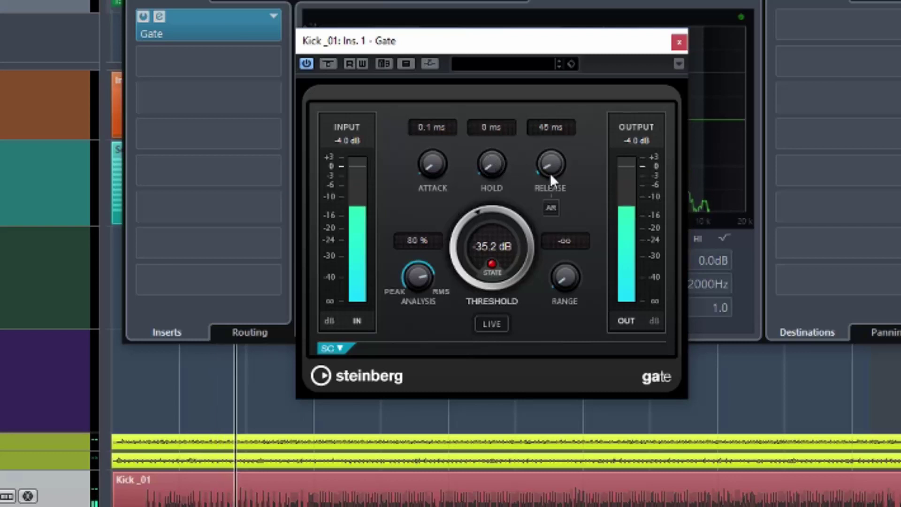
{"action": "left_click_drag", "start_coordinate": [549, 169], "coordinate": [559, 231]}
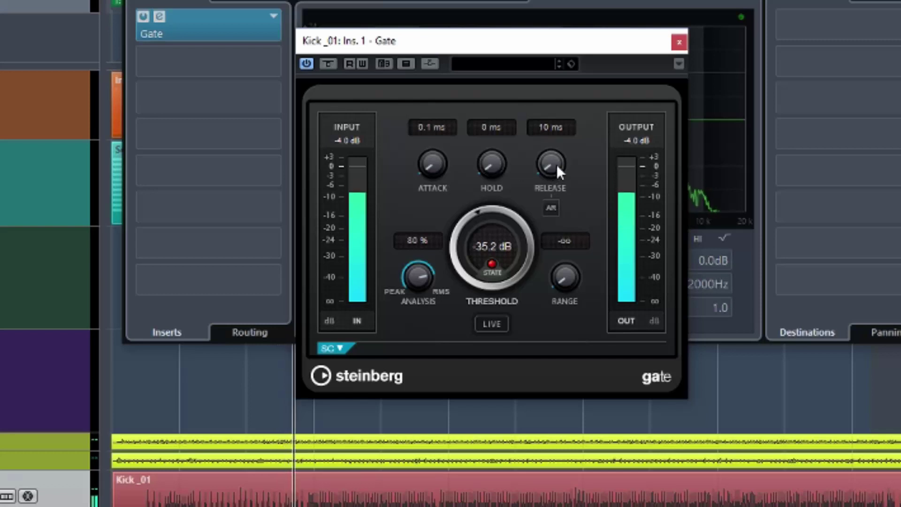
{"action": "key", "text": "space"}
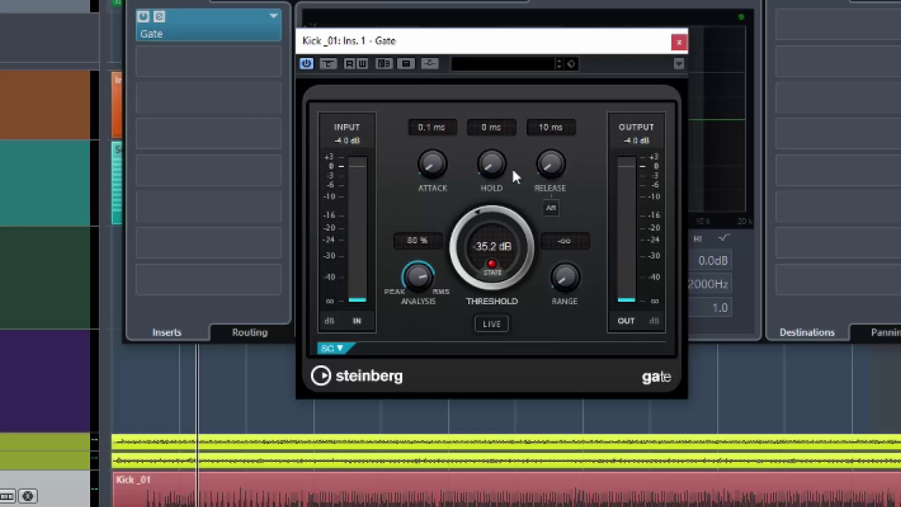
- Play the kick and fine-tune the gate's hold by ear to 260 ms
{"action": "key", "text": "space"}
{"action": "left_click_drag", "start_coordinate": [488, 161], "coordinate": [482, 131]}
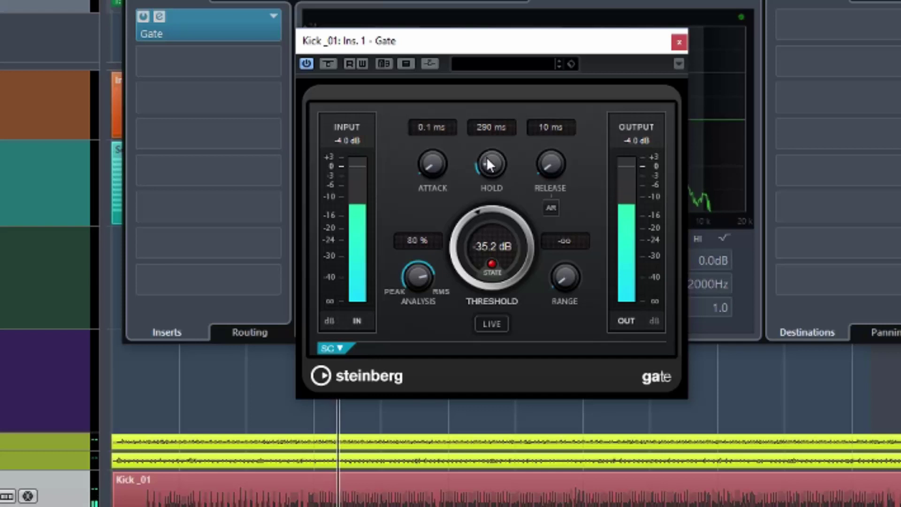
{"action": "scroll", "coordinate": [486, 159], "scroll_direction": "down", "scroll_amount": 3}
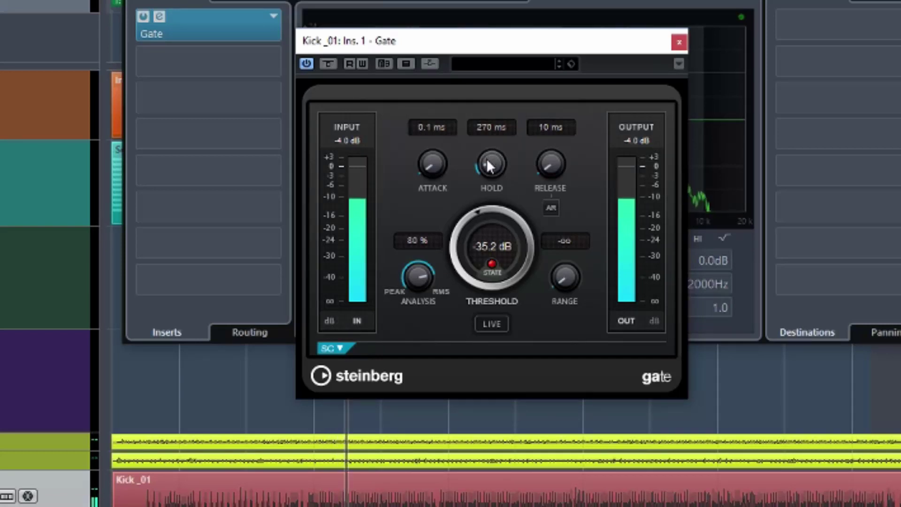
{"action": "scroll", "coordinate": [486, 159], "scroll_direction": "up", "scroll_amount": 1}
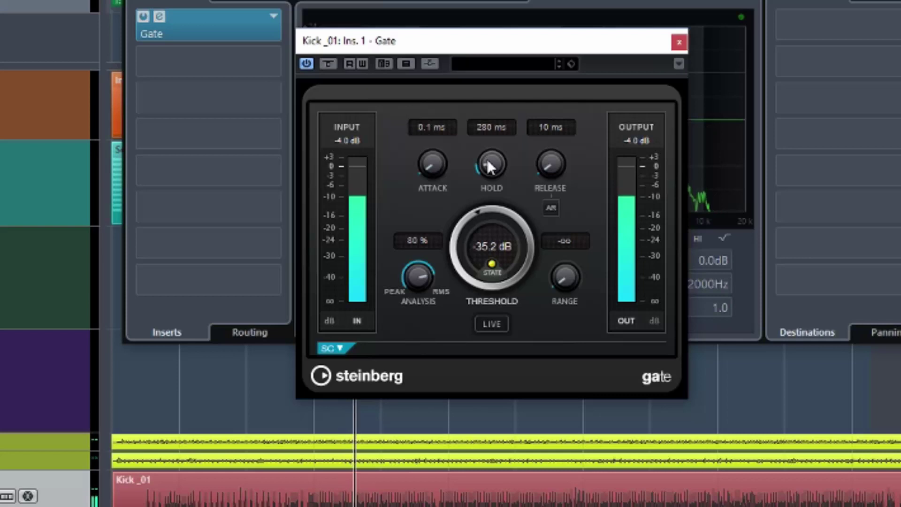
{"action": "scroll", "coordinate": [487, 162], "scroll_direction": "up", "scroll_amount": 1}
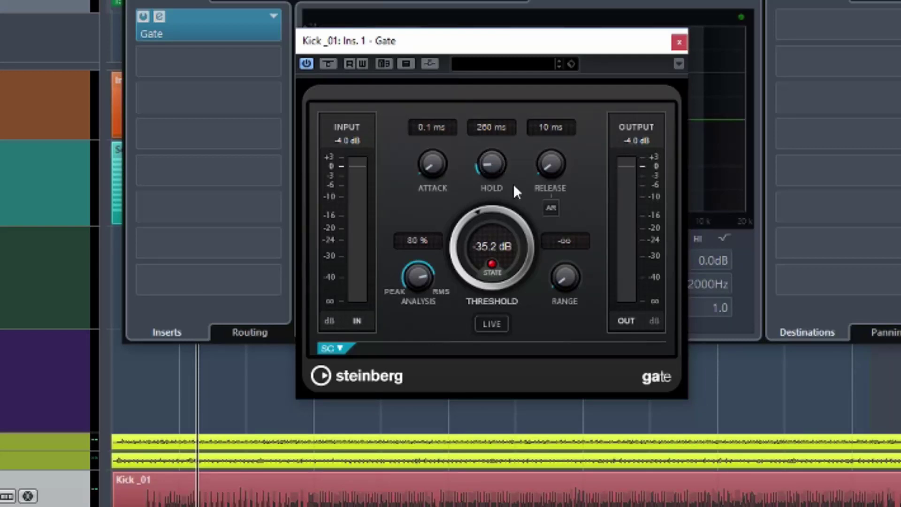
{"action": "left_click_drag", "start_coordinate": [497, 52], "coordinate": [504, 54]}
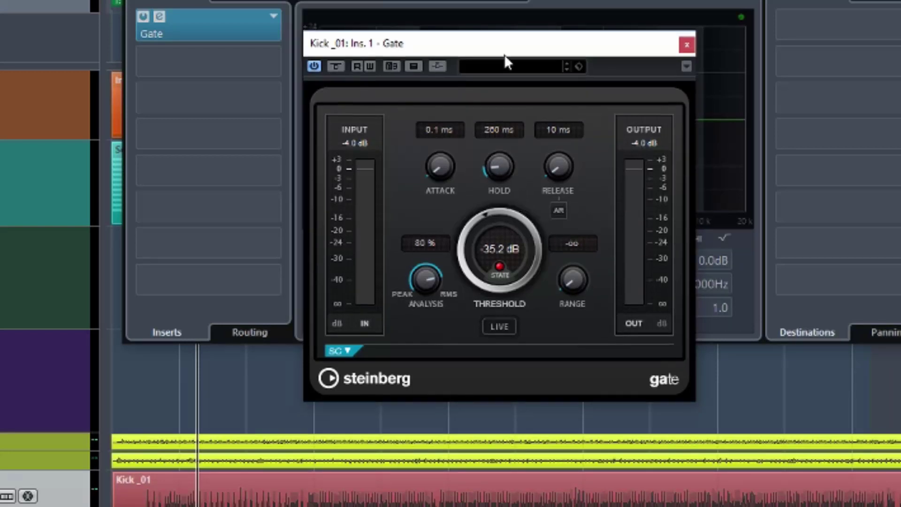